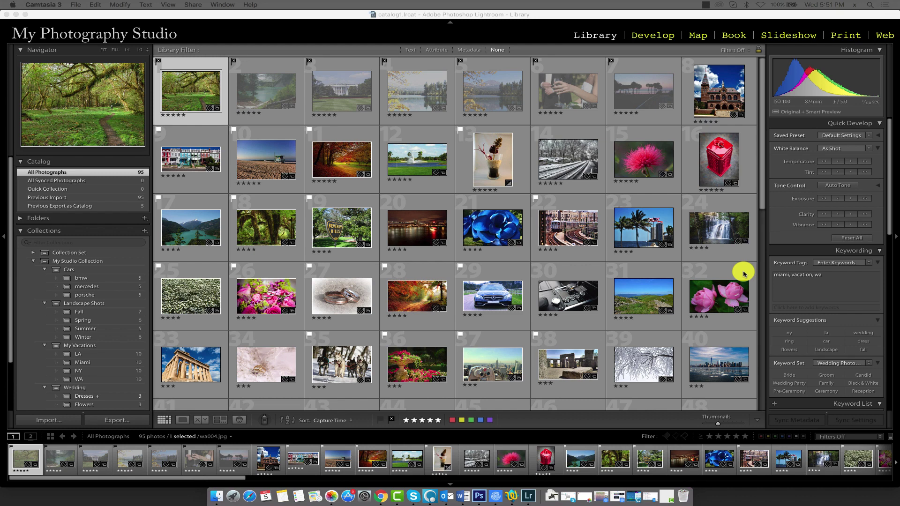
Try a red label on photo 2, then remove it again
{"action": "left_click", "coordinate": [263, 79]}
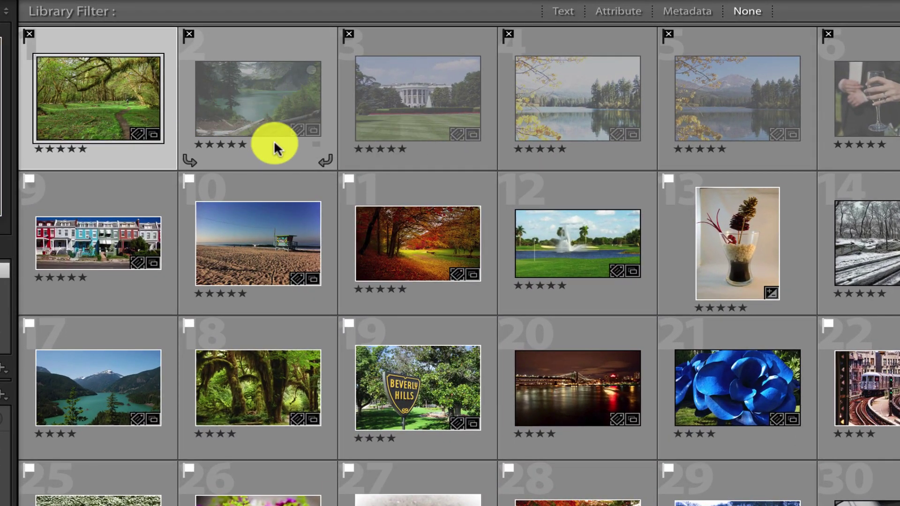
{"action": "left_click", "coordinate": [313, 148]}
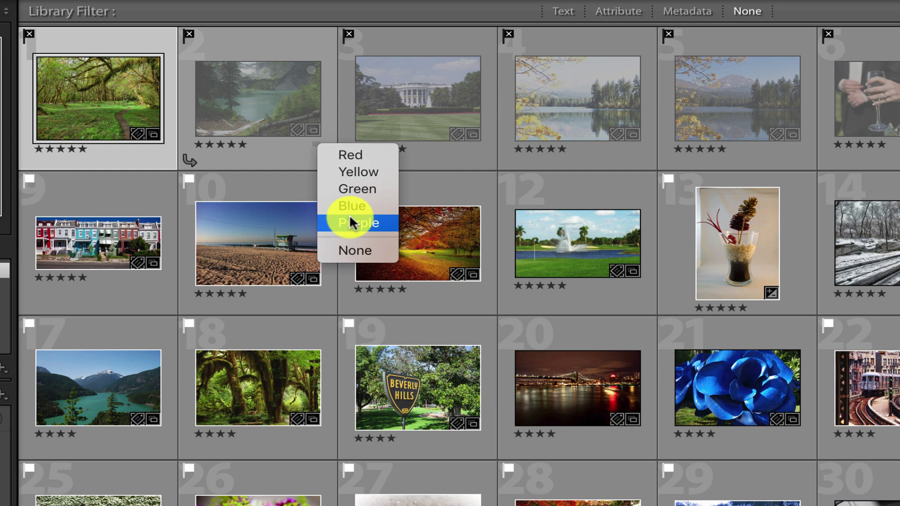
{"action": "left_click", "coordinate": [354, 155]}
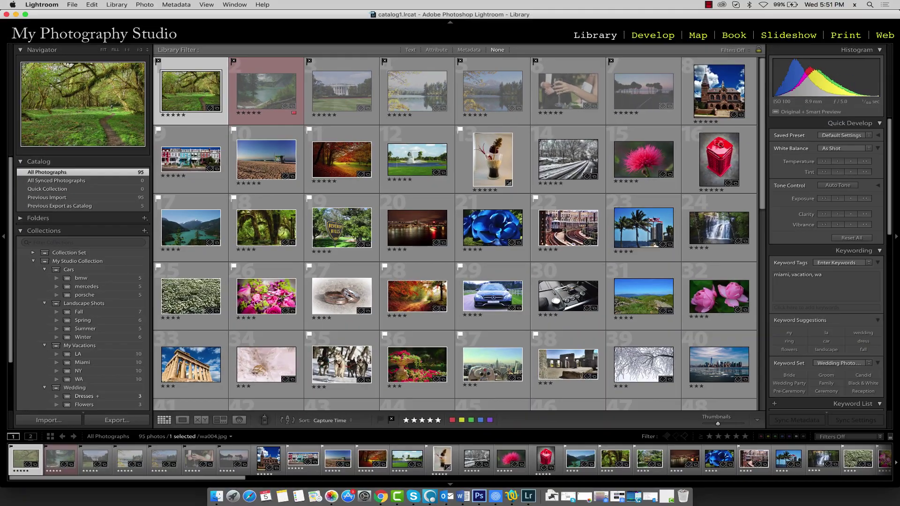
{"action": "left_click", "coordinate": [294, 115]}
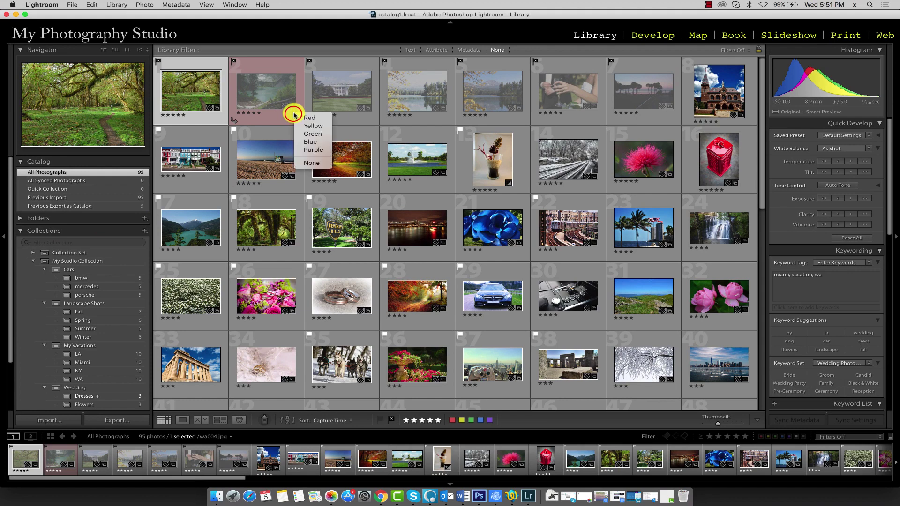
{"action": "left_click", "coordinate": [309, 120]}
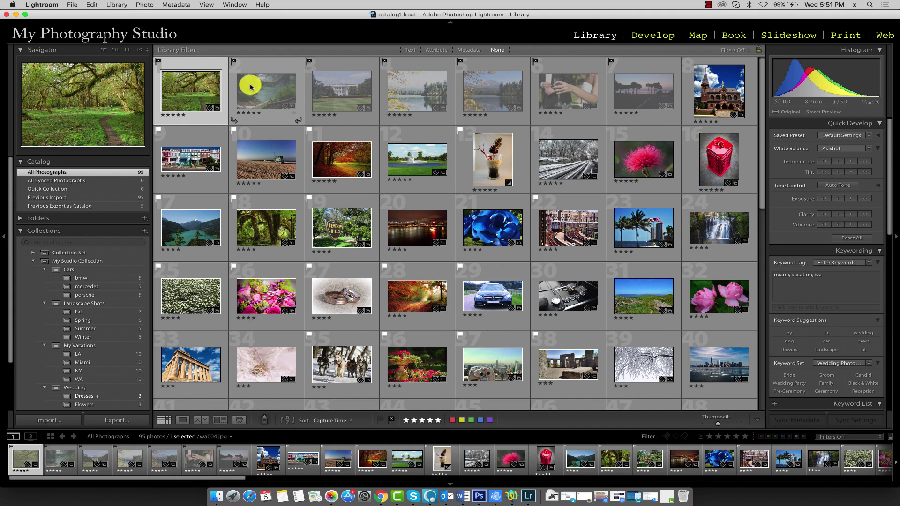
{"action": "mouse_move", "coordinate": [264, 90]}
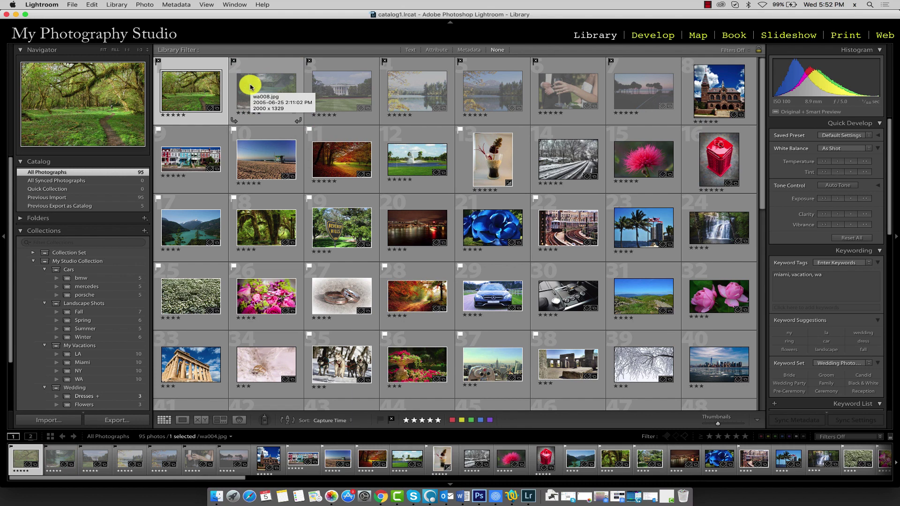
Paint a red label with the Painter across photos 1–8 and 9–16
{"action": "left_click", "coordinate": [265, 420]}
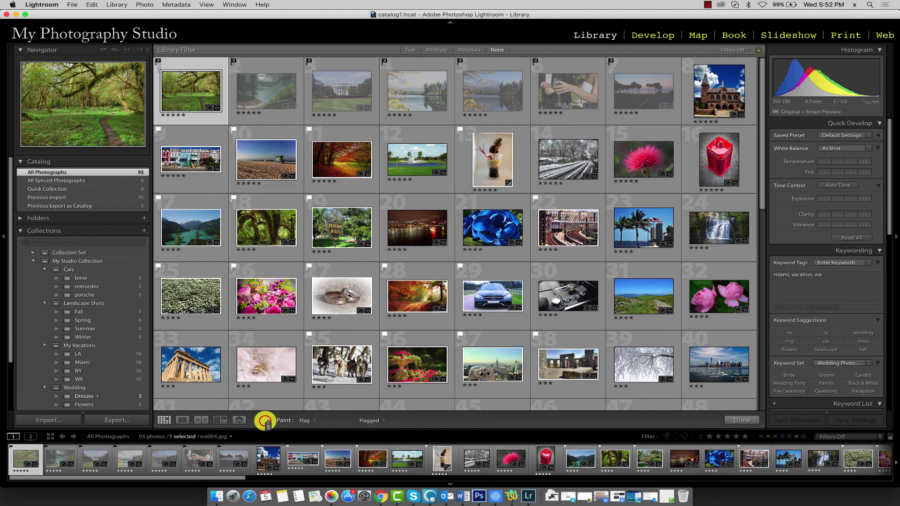
{"action": "left_click", "coordinate": [307, 420]}
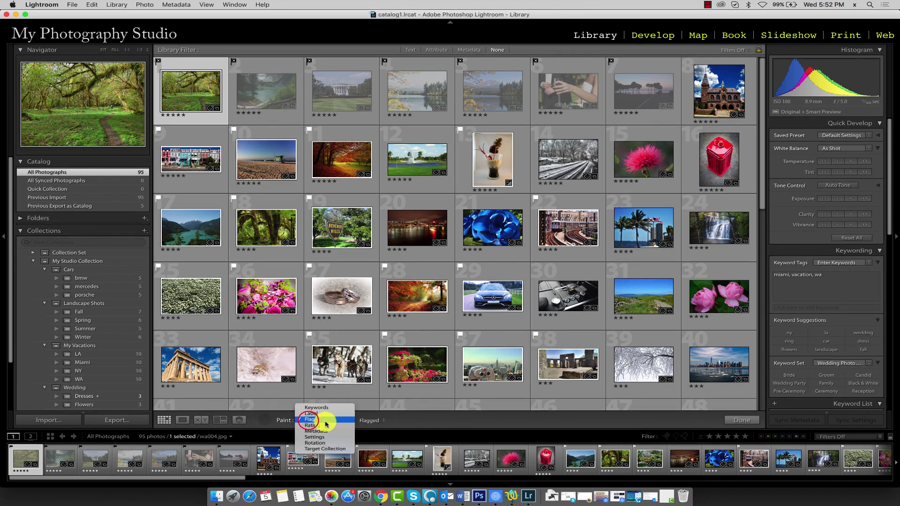
{"action": "left_click", "coordinate": [326, 415]}
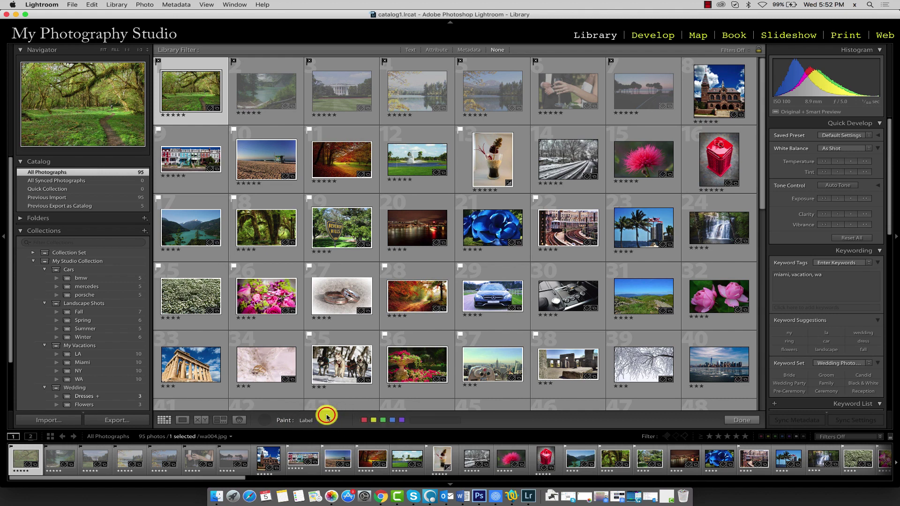
{"action": "left_click", "coordinate": [364, 420]}
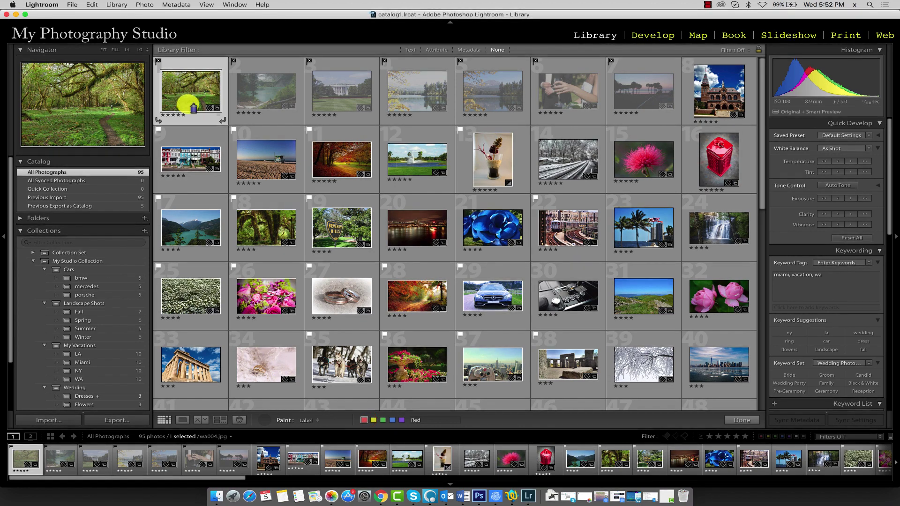
{"action": "left_click_drag", "start_coordinate": [185, 90], "coordinate": [633, 90]}
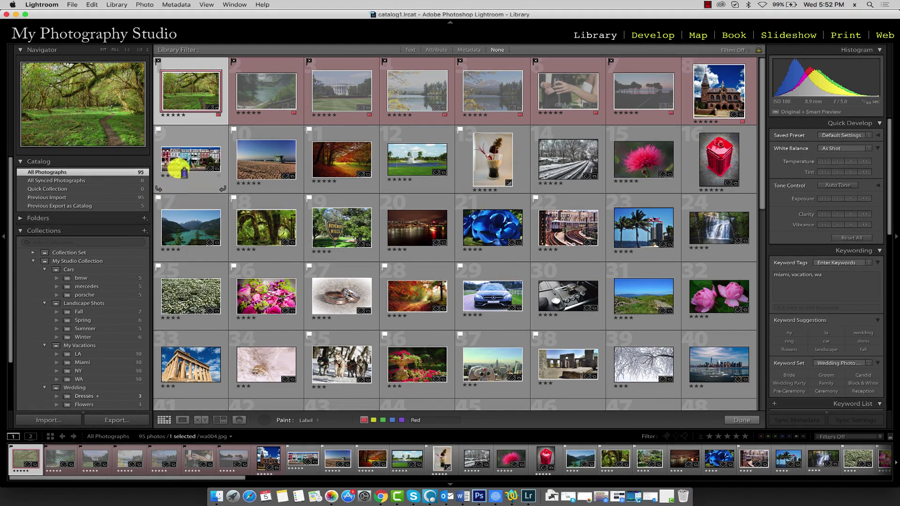
{"action": "left_click_drag", "start_coordinate": [178, 167], "coordinate": [717, 162]}
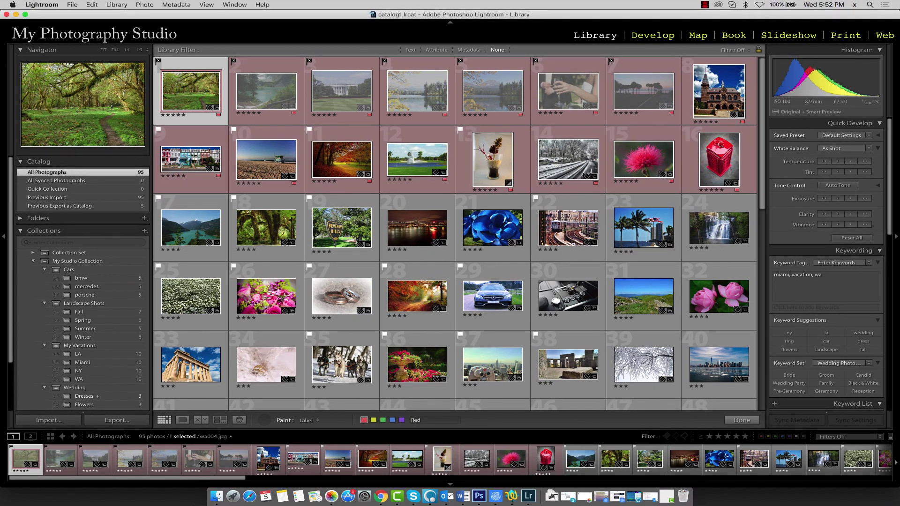
{"action": "left_click", "coordinate": [259, 413]}
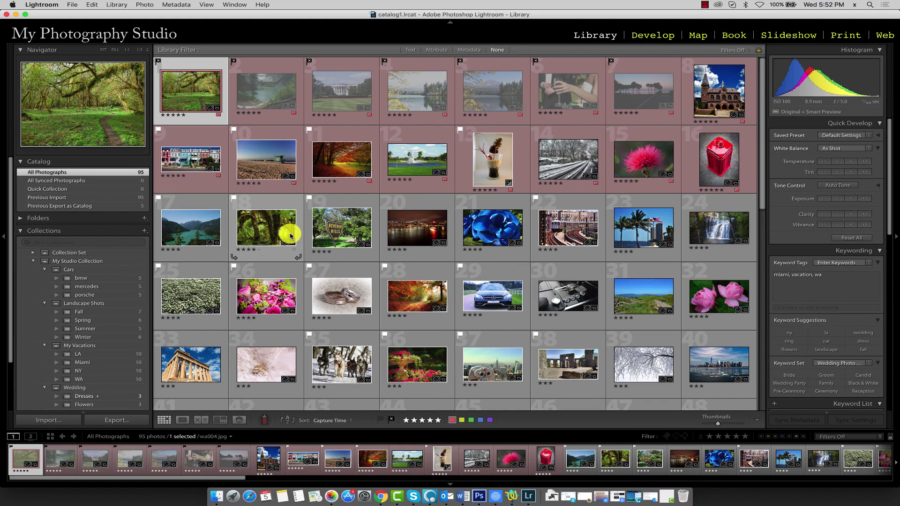
{"action": "mouse_move", "coordinate": [267, 228]}
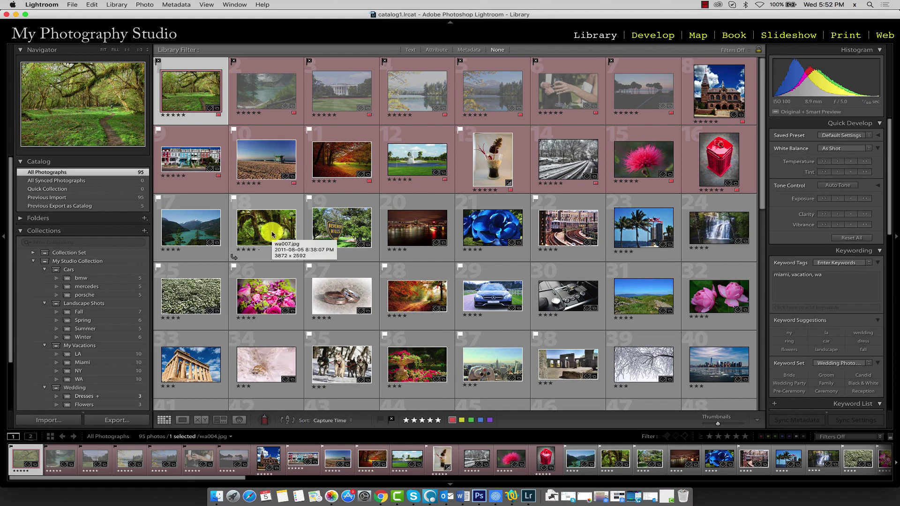
{"action": "scroll", "coordinate": [267, 282], "scroll_direction": "down", "scroll_amount": 2}
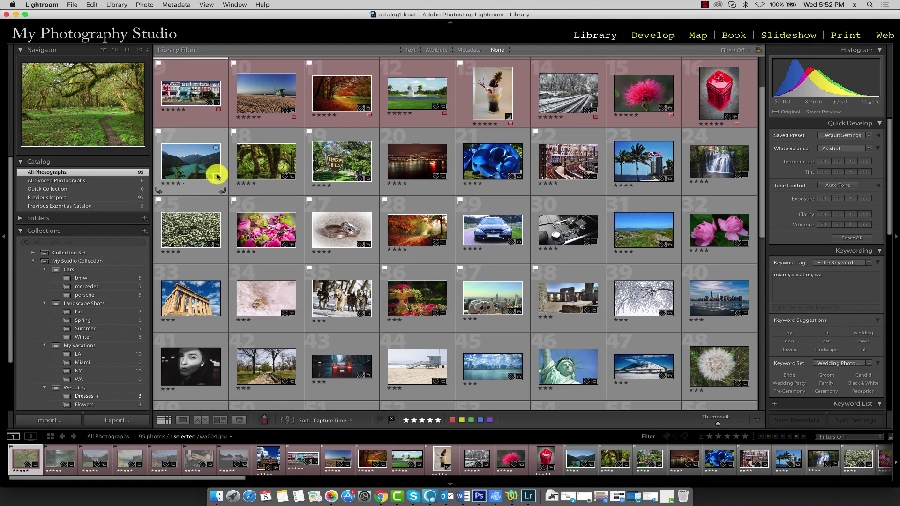
Cycle the label of photos 17–32 through red, yellow and green to blue, then select only photo 17
{"action": "left_click", "coordinate": [202, 134]}
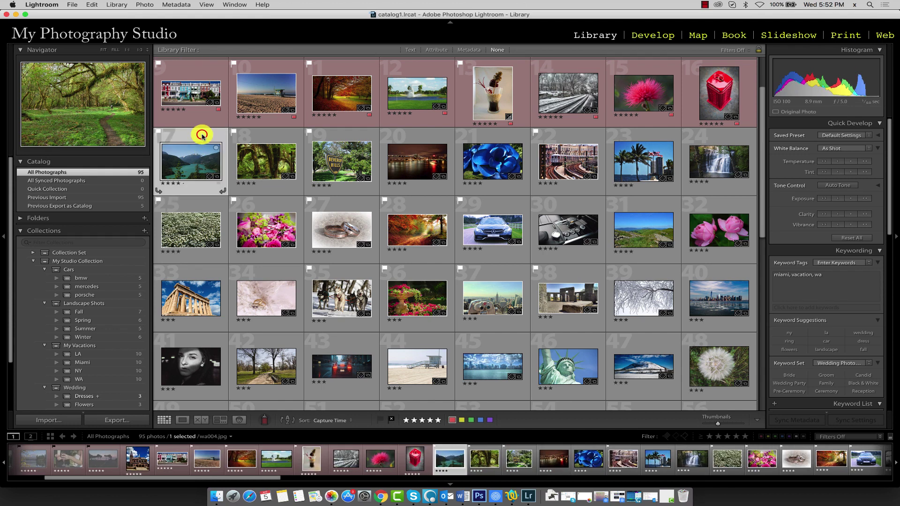
{"action": "left_click", "coordinate": [704, 207], "text": "shift"}
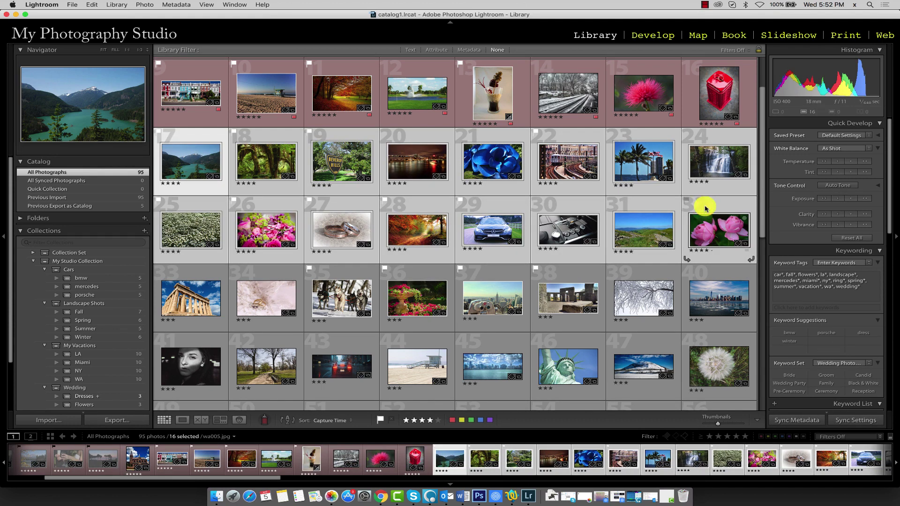
{"action": "key", "text": "6"}
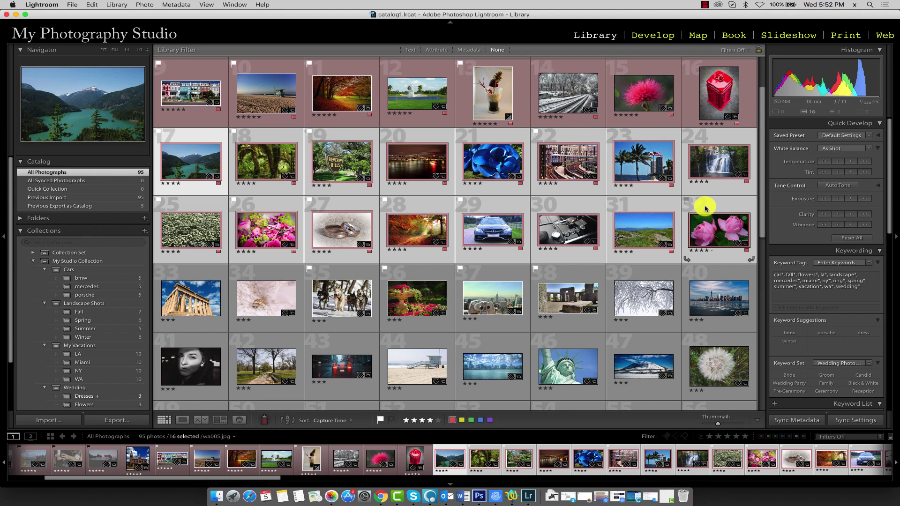
{"action": "key", "text": "7"}
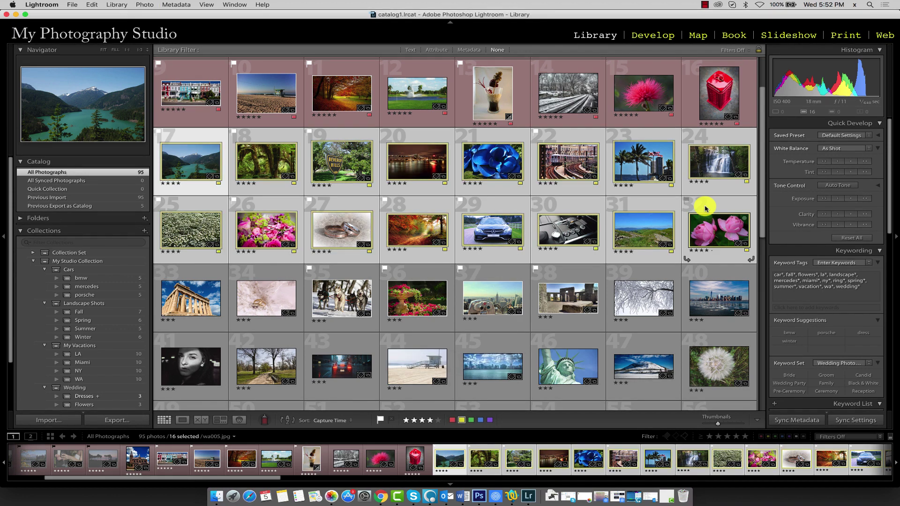
{"action": "key", "text": "8"}
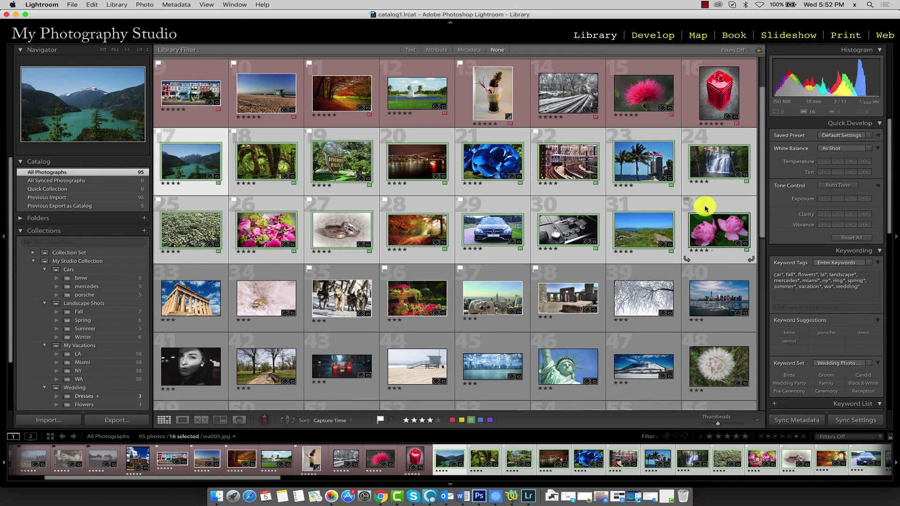
{"action": "key", "text": "9"}
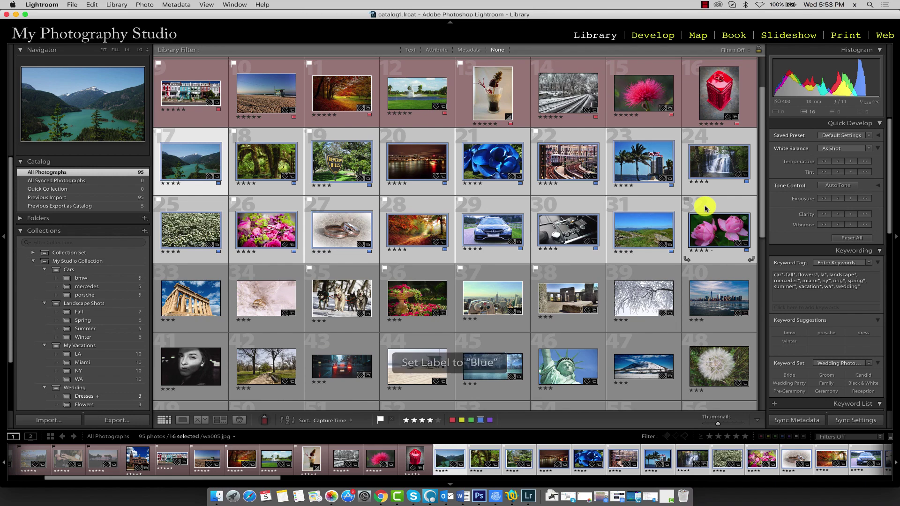
{"action": "scroll", "coordinate": [448, 260], "scroll_direction": "up", "scroll_amount": 1}
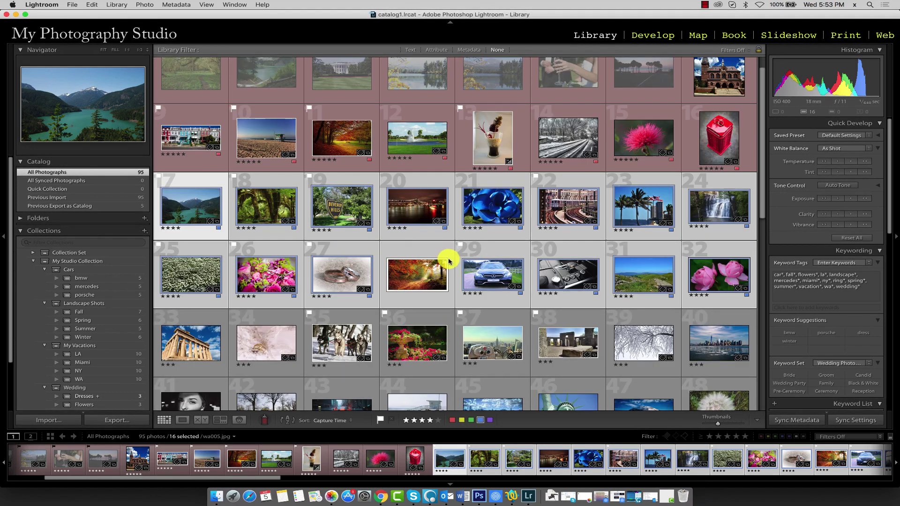
{"action": "left_click", "coordinate": [194, 181]}
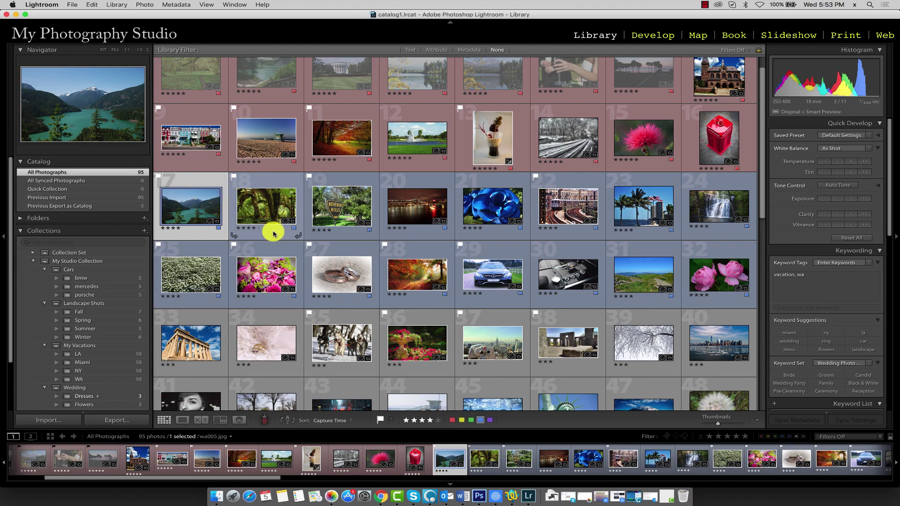
{"action": "scroll", "coordinate": [273, 233], "scroll_direction": "down", "scroll_amount": 1}
{"action": "scroll", "coordinate": [273, 233], "scroll_direction": "down", "scroll_amount": 5}
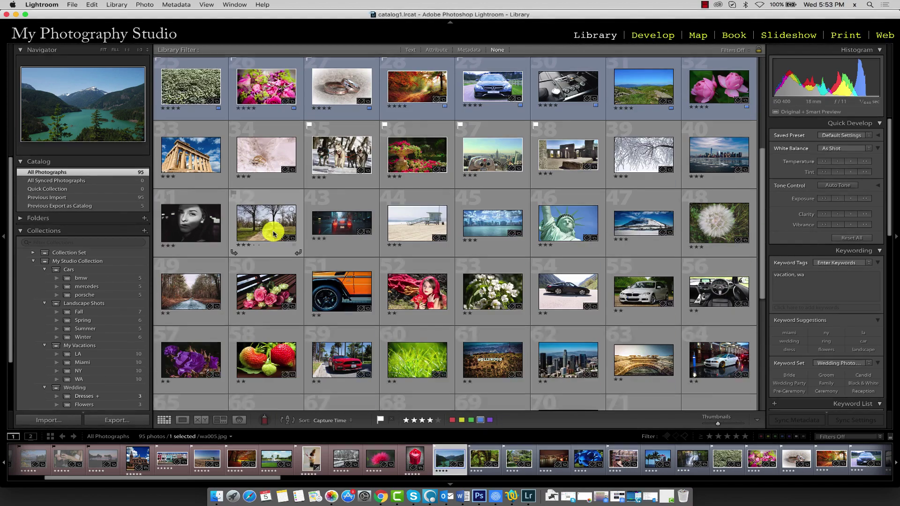
{"action": "scroll", "coordinate": [274, 233], "scroll_direction": "up", "scroll_amount": 6}
Toggle the thumbnail info and label photos 33–40 blue
{"action": "key", "text": "j"}
{"action": "key", "text": "j"}
{"action": "scroll", "coordinate": [272, 233], "scroll_direction": "down", "scroll_amount": 2}
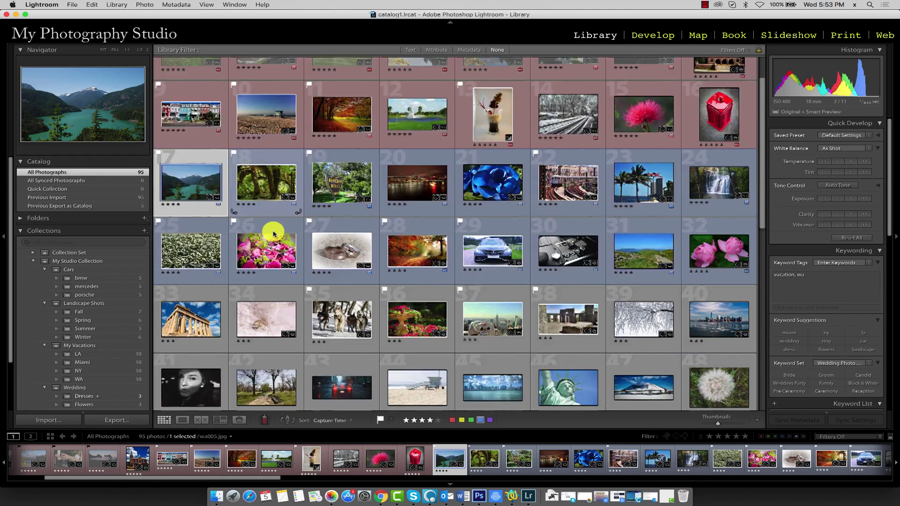
{"action": "scroll", "coordinate": [273, 233], "scroll_direction": "down", "scroll_amount": 8}
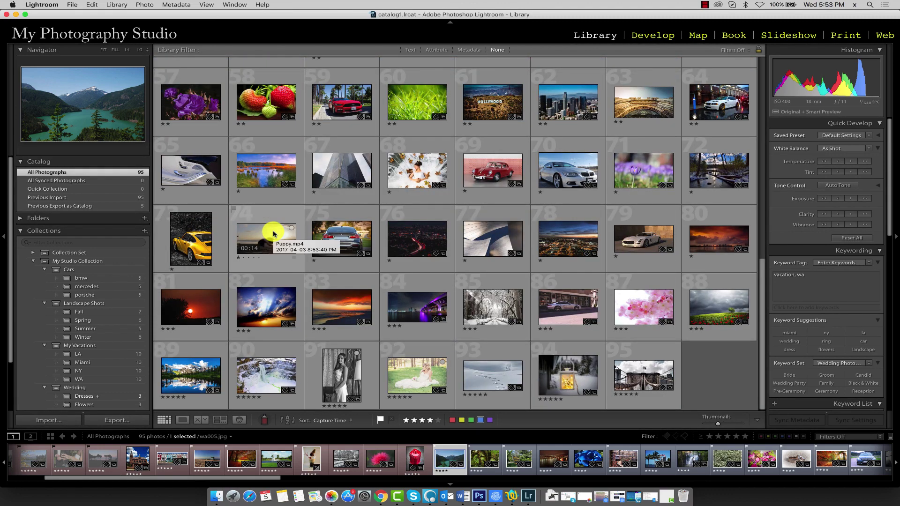
{"action": "scroll", "coordinate": [273, 233], "scroll_direction": "up", "scroll_amount": 5}
{"action": "left_click", "coordinate": [738, 297], "text": "shift"}
{"action": "left_click", "coordinate": [747, 350]}
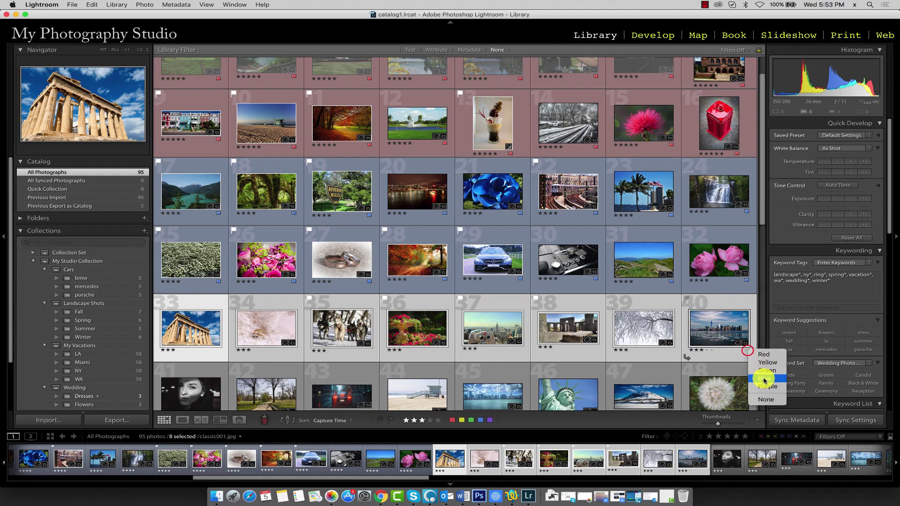
{"action": "left_click", "coordinate": [763, 378]}
{"action": "scroll", "coordinate": [443, 237], "scroll_direction": "down", "scroll_amount": 3}
Select photos 41–56 and give them a green label
{"action": "left_click", "coordinate": [186, 167]}
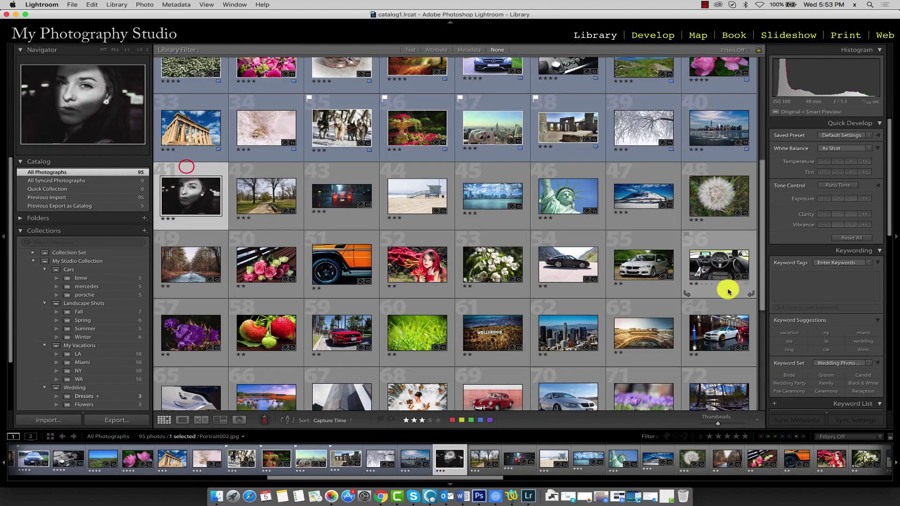
{"action": "left_click", "coordinate": [727, 290], "text": "shift"}
{"action": "left_click", "coordinate": [750, 293]}
{"action": "left_click", "coordinate": [758, 304]}
{"action": "scroll", "coordinate": [457, 285], "scroll_direction": "down", "scroll_amount": 2}
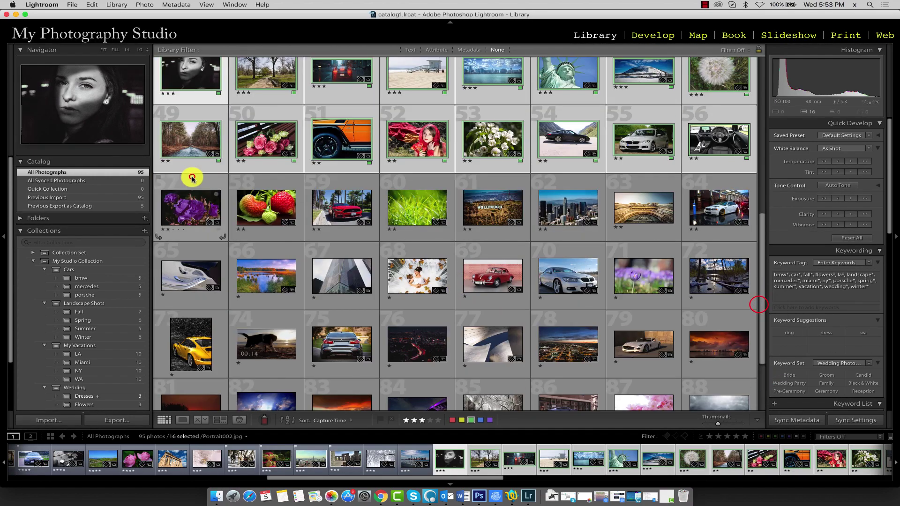
Select photos 57–80 and give them a yellow label
{"action": "left_click", "coordinate": [192, 178]}
{"action": "left_click", "coordinate": [707, 317], "text": "shift"}
{"action": "left_click", "coordinate": [746, 355]}
{"action": "left_click", "coordinate": [766, 375]}
{"action": "scroll", "coordinate": [445, 304], "scroll_direction": "down", "scroll_amount": 2}
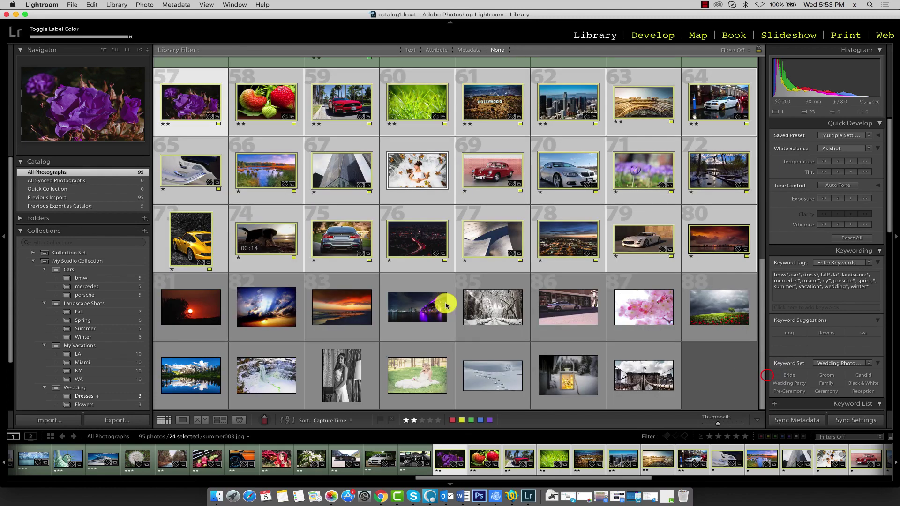
Label photos 81–95 purple, then select only photo 85
{"action": "left_click", "coordinate": [197, 283]}
{"action": "left_click", "coordinate": [638, 354], "text": "shift"}
{"action": "key", "text": "5"}
{"action": "left_click", "coordinate": [671, 330], "text": "shift"}
{"action": "key", "text": "3"}
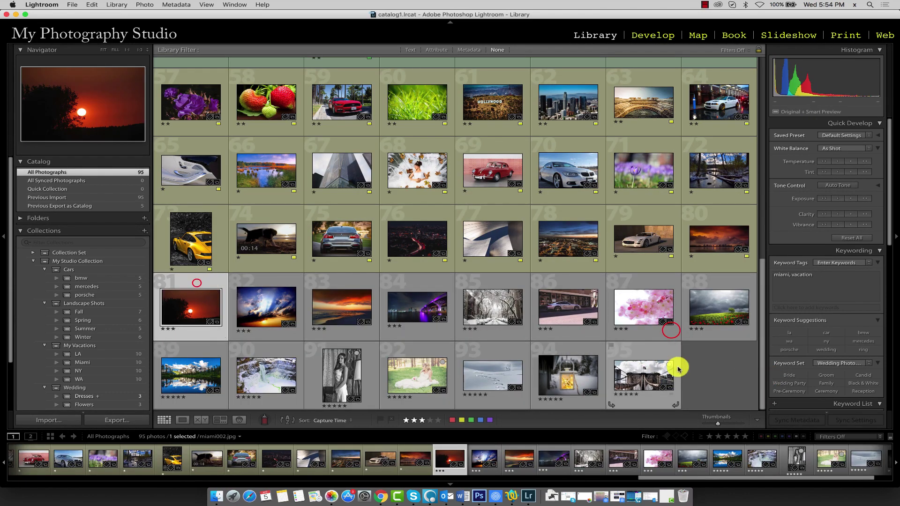
{"action": "left_click", "coordinate": [679, 369], "text": "shift"}
{"action": "left_click", "coordinate": [665, 328]}
{"action": "left_click", "coordinate": [696, 364]}
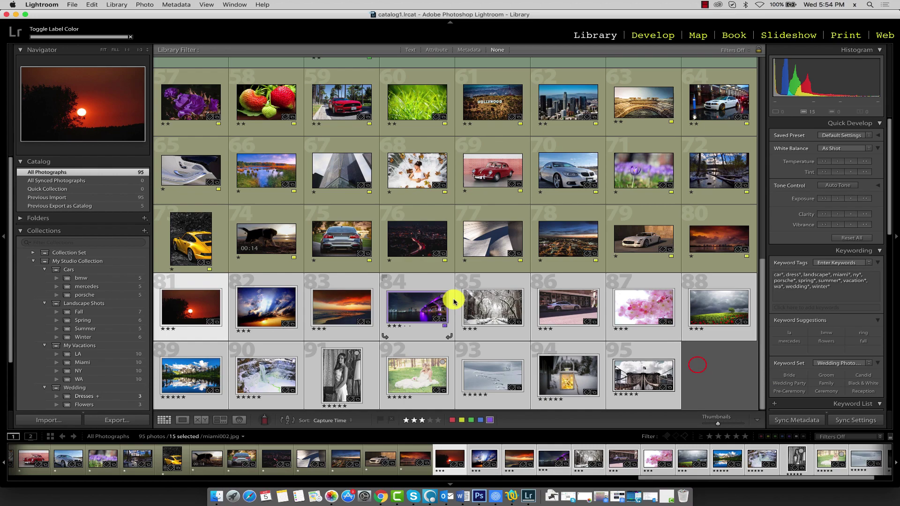
{"action": "scroll", "coordinate": [454, 301], "scroll_direction": "up", "scroll_amount": 5}
{"action": "scroll", "coordinate": [453, 301], "scroll_direction": "up", "scroll_amount": 5}
{"action": "scroll", "coordinate": [453, 301], "scroll_direction": "up", "scroll_amount": 5}
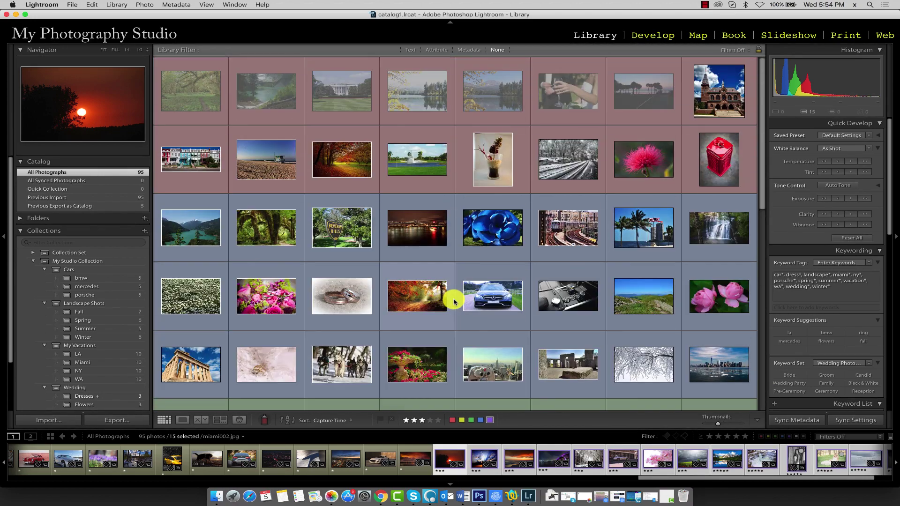
{"action": "scroll", "coordinate": [454, 301], "scroll_direction": "down", "scroll_amount": 10}
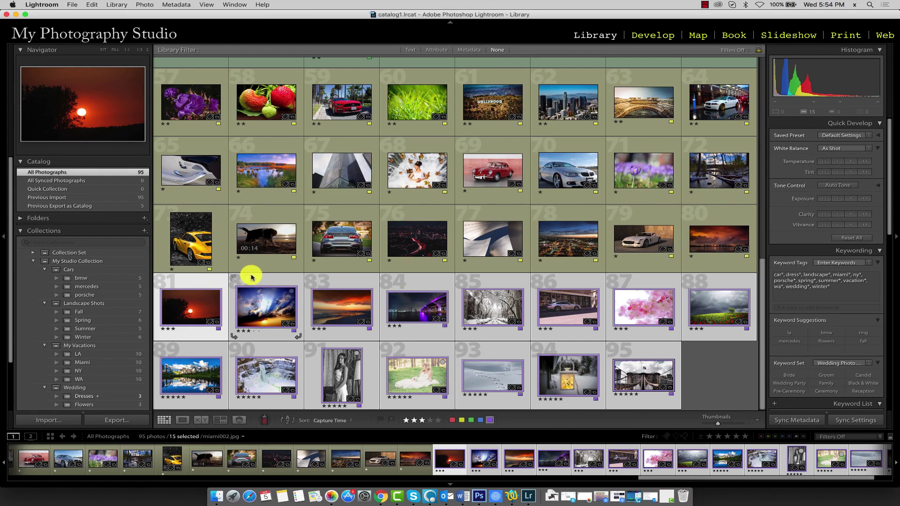
{"action": "scroll", "coordinate": [306, 191], "scroll_direction": "up", "scroll_amount": 5}
{"action": "scroll", "coordinate": [305, 190], "scroll_direction": "up", "scroll_amount": 5}
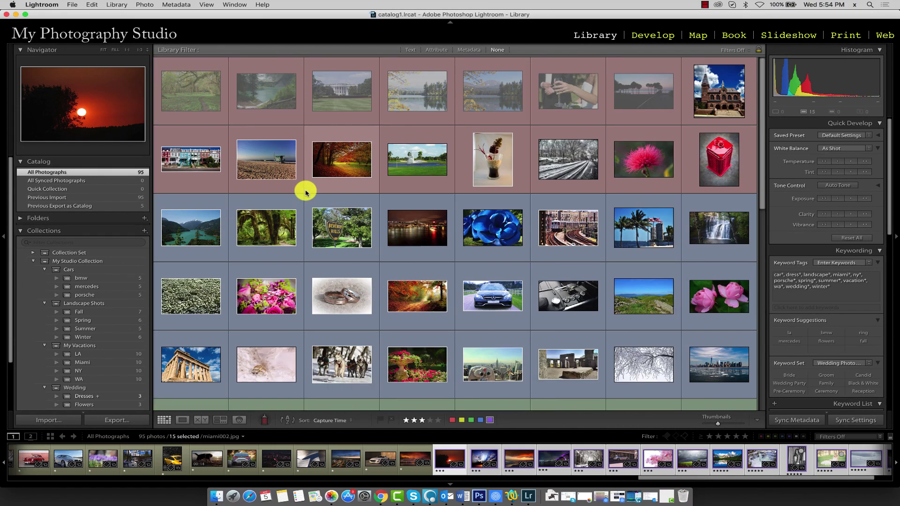
{"action": "scroll", "coordinate": [235, 171], "scroll_direction": "down", "scroll_amount": 10}
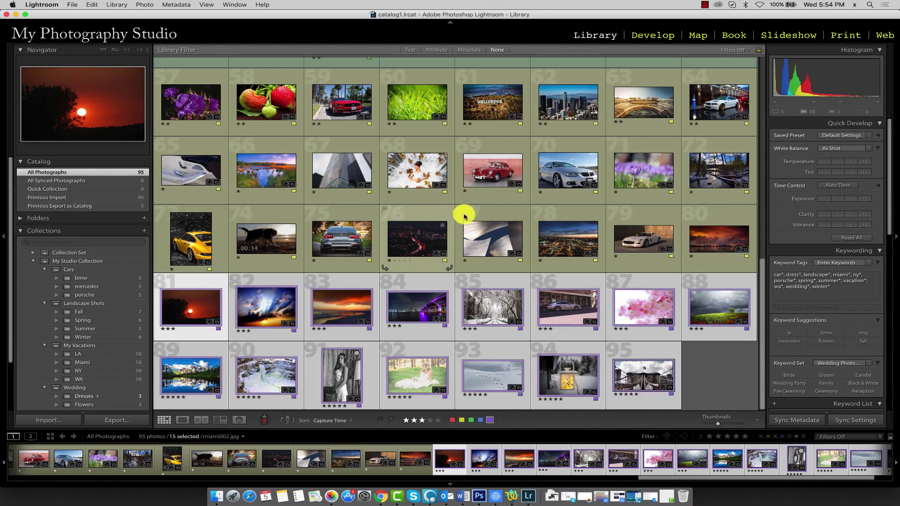
{"action": "left_click", "coordinate": [521, 277]}
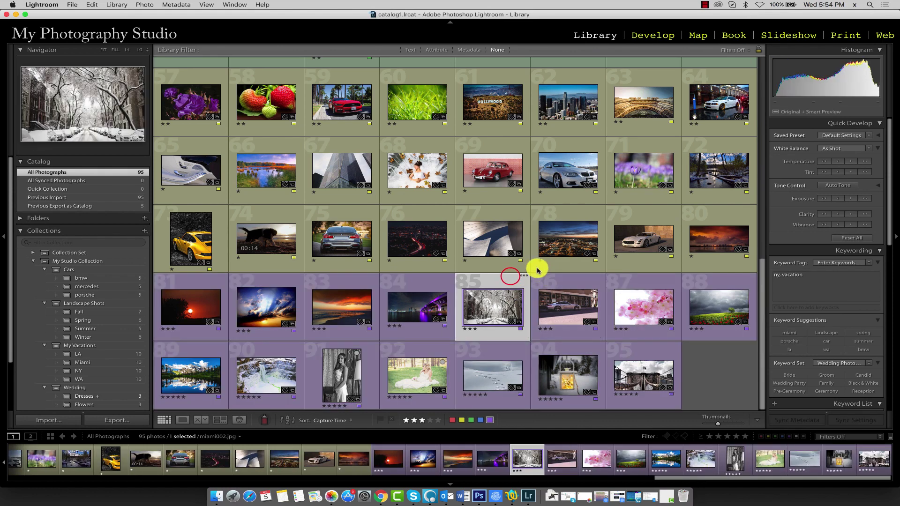